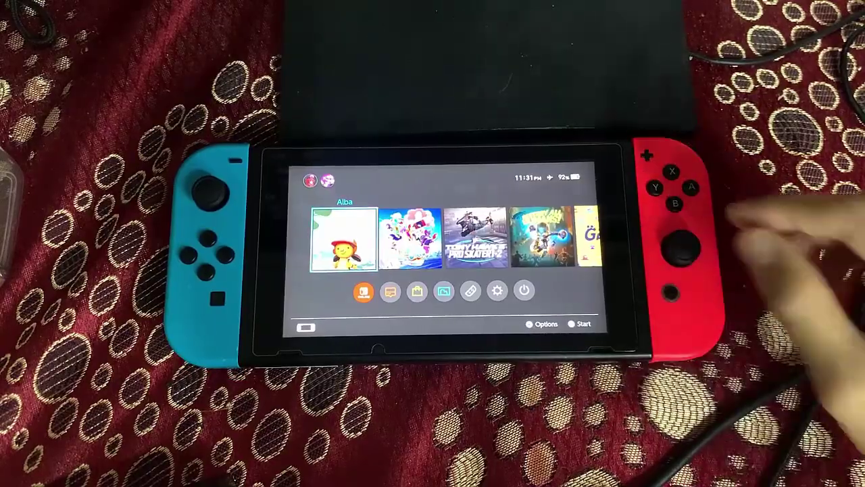
Step: Open the System Settings gear from the HOME menu and go into System Update
{"action": "key", "text": "Down"}
{"action": "key", "text": "Right"}
{"action": "key", "text": "Right"}
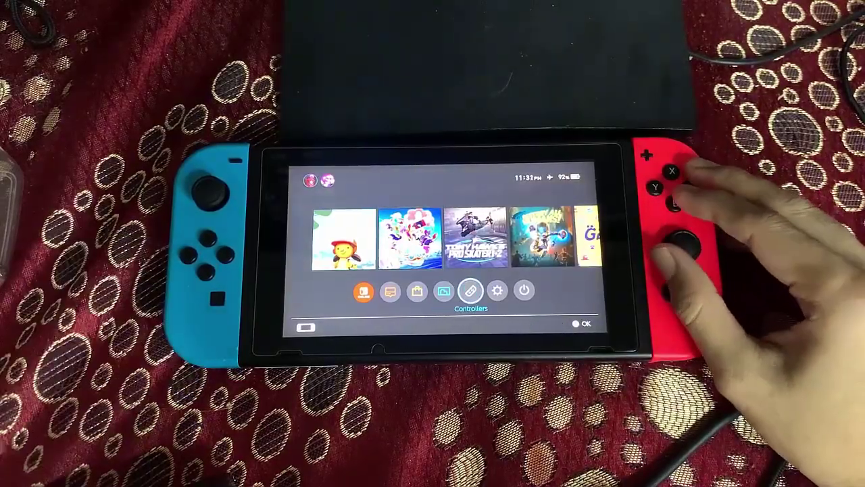
{"action": "key", "text": "Return"}
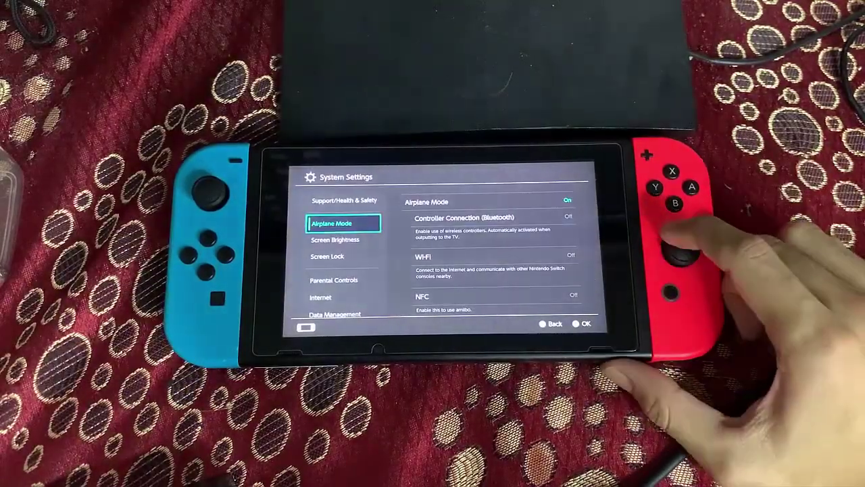
{"action": "key", "text": "Down"}
{"action": "key", "text": "Return"}
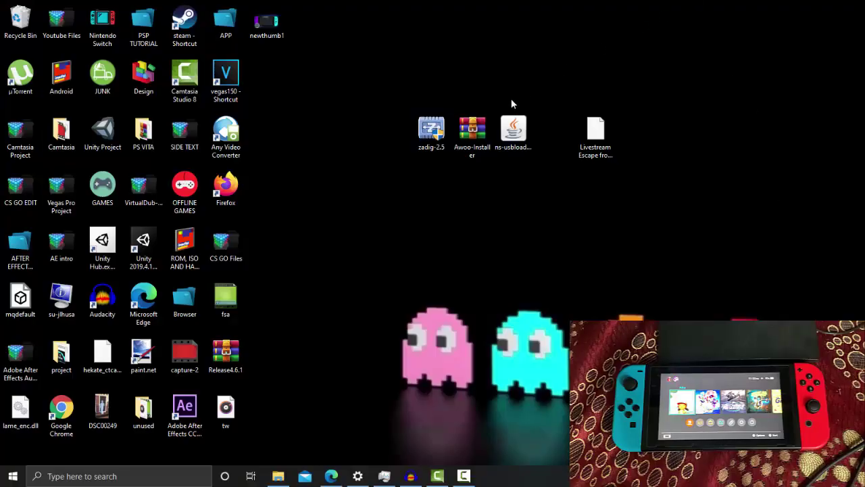
Step: Bring Edge up on the Zadig page and highlight the USB driver installation heading
{"action": "left_click", "coordinate": [332, 476]}
{"action": "scroll", "coordinate": [121, 131], "scroll_direction": "down", "scroll_amount": 2}
{"action": "scroll", "coordinate": [272, 174], "scroll_direction": "up", "scroll_amount": 2}
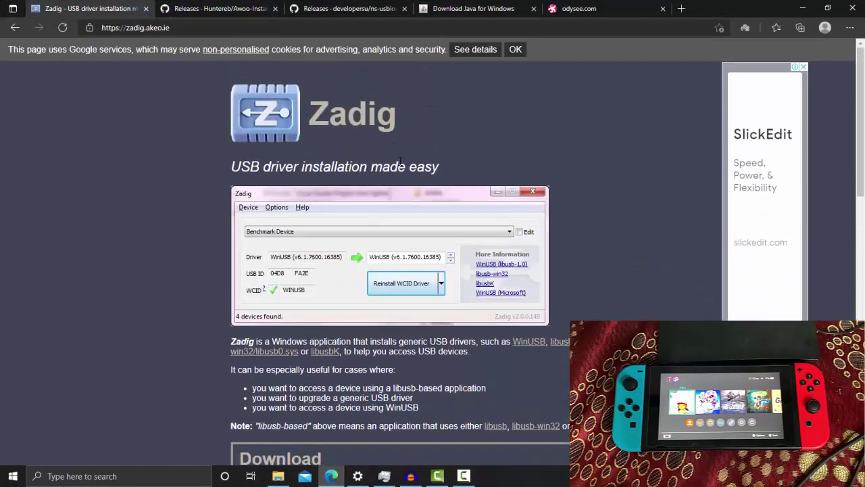
{"action": "left_click_drag", "start_coordinate": [248, 181], "coordinate": [383, 182]}
{"action": "left_click", "coordinate": [503, 166]}
{"action": "left_click_drag", "start_coordinate": [473, 167], "coordinate": [207, 162]}
{"action": "left_click", "coordinate": [132, 145]}
{"action": "left_click", "coordinate": [473, 149]}
{"action": "left_click", "coordinate": [147, 151]}
Step: Scroll down to the Zadig download section and close the Zadig tab
{"action": "scroll", "coordinate": [115, 169], "scroll_direction": "down", "scroll_amount": 4}
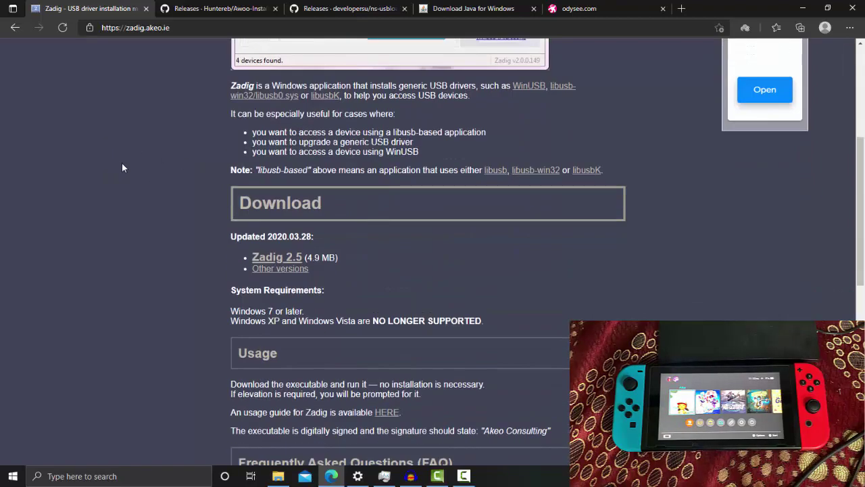
{"action": "scroll", "coordinate": [284, 204], "scroll_direction": "down", "scroll_amount": 1}
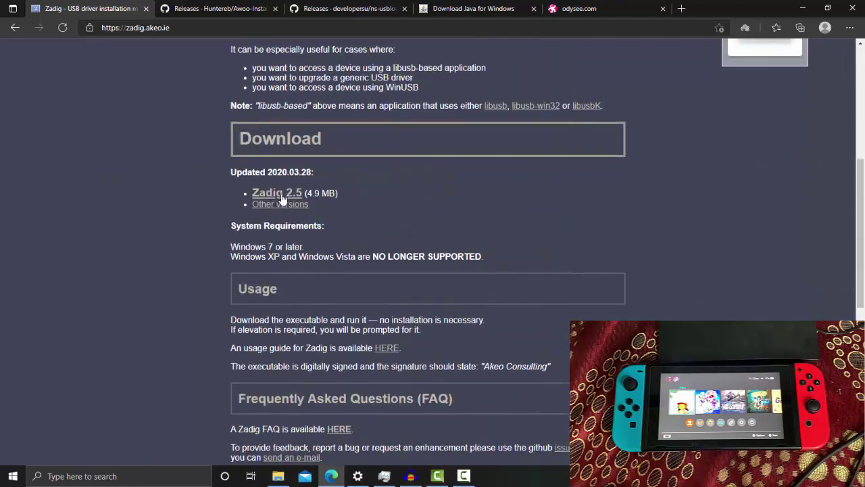
{"action": "left_click", "coordinate": [146, 9]}
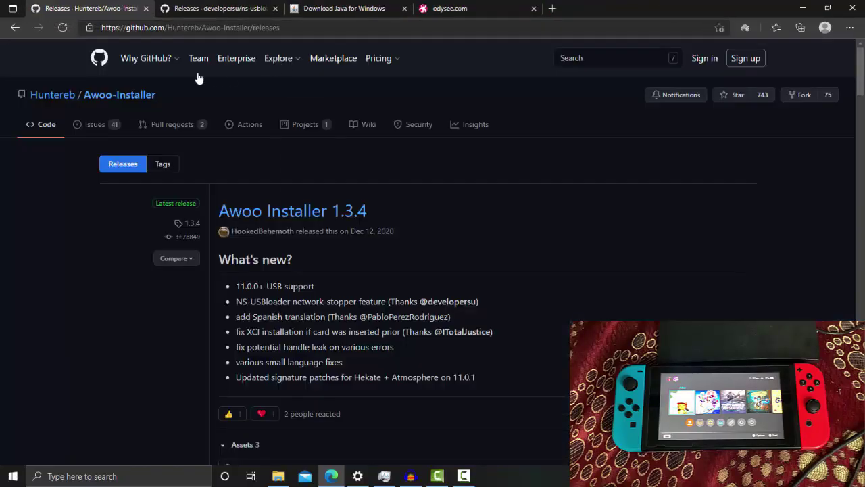
Step: Scroll the Awoo-Installer 1.3.4 release down to its Assets list
{"action": "scroll", "coordinate": [408, 159], "scroll_direction": "down", "scroll_amount": 2}
{"action": "scroll", "coordinate": [473, 176], "scroll_direction": "up", "scroll_amount": 2}
{"action": "scroll", "coordinate": [334, 213], "scroll_direction": "down", "scroll_amount": 3}
{"action": "scroll", "coordinate": [358, 215], "scroll_direction": "up", "scroll_amount": 2}
{"action": "scroll", "coordinate": [296, 175], "scroll_direction": "down", "scroll_amount": 4}
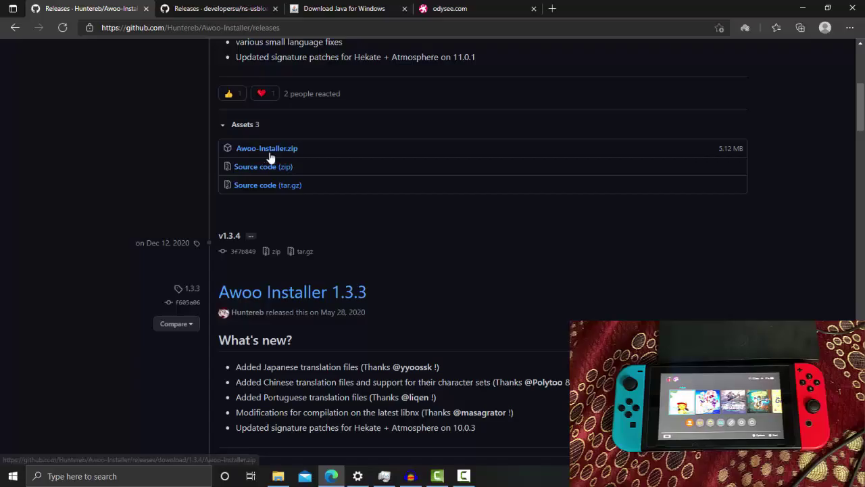
Step: Switch to the ns-usbloader releases tab and scroll to the v5.0 ns-usbloader-5.0.jar asset
{"action": "left_click", "coordinate": [203, 9]}
{"action": "scroll", "coordinate": [529, 223], "scroll_direction": "down", "scroll_amount": 4}
{"action": "scroll", "coordinate": [531, 226], "scroll_direction": "up", "scroll_amount": 4}
{"action": "scroll", "coordinate": [530, 219], "scroll_direction": "down", "scroll_amount": 2}
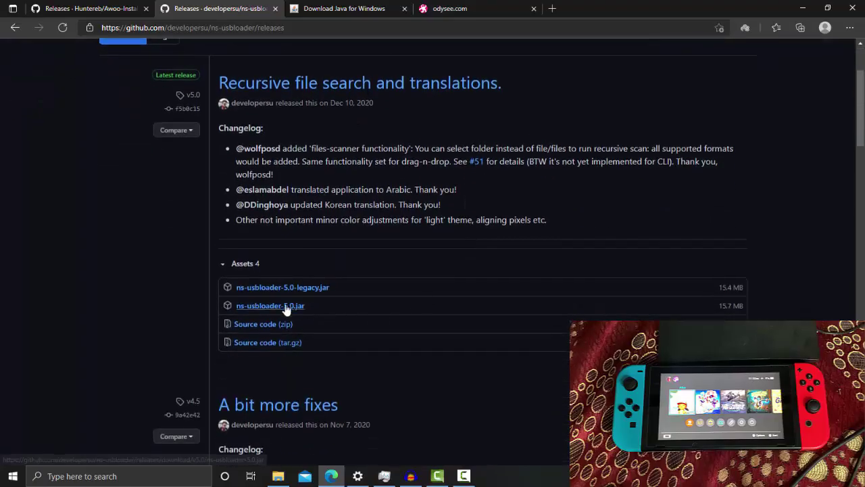
Step: Look over the ns-usbloader v5.0 assets, then switch to the Java Version 8 Update 291 download page
{"action": "scroll", "coordinate": [142, 250], "scroll_direction": "up", "scroll_amount": 2}
{"action": "scroll", "coordinate": [142, 250], "scroll_direction": "down", "scroll_amount": 1}
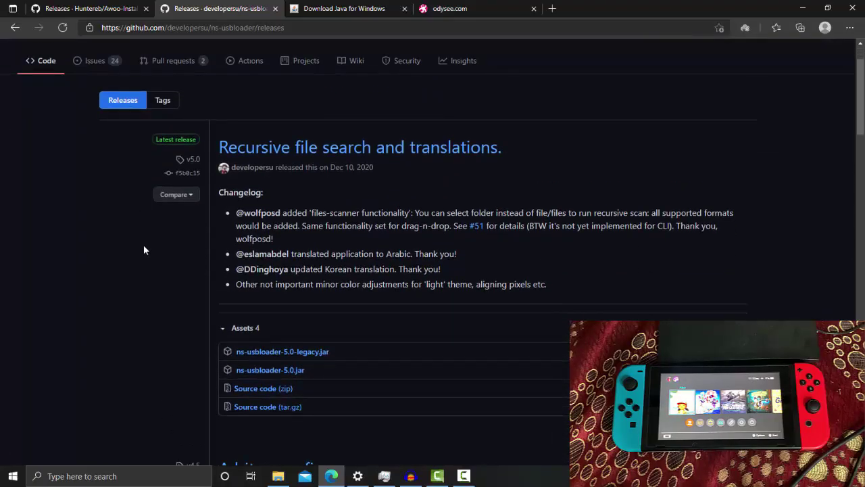
{"action": "scroll", "coordinate": [182, 261], "scroll_direction": "down", "scroll_amount": 2}
{"action": "scroll", "coordinate": [182, 263], "scroll_direction": "up", "scroll_amount": 2}
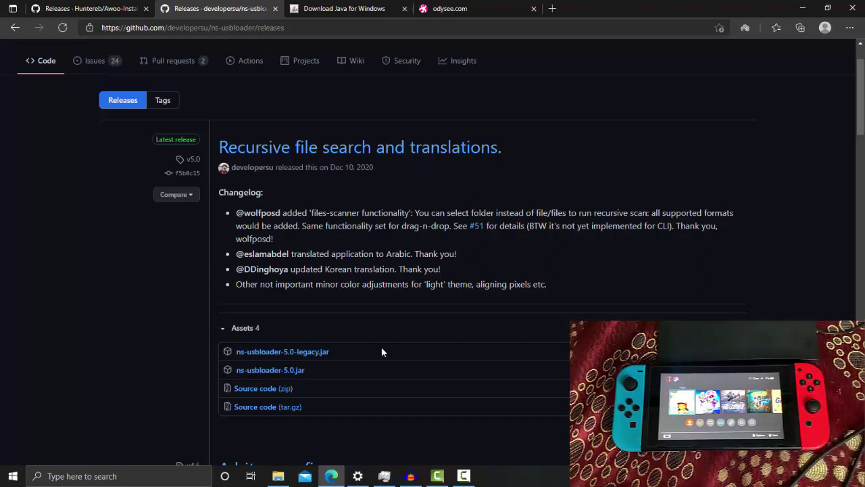
{"action": "scroll", "coordinate": [340, 291], "scroll_direction": "down", "scroll_amount": 2}
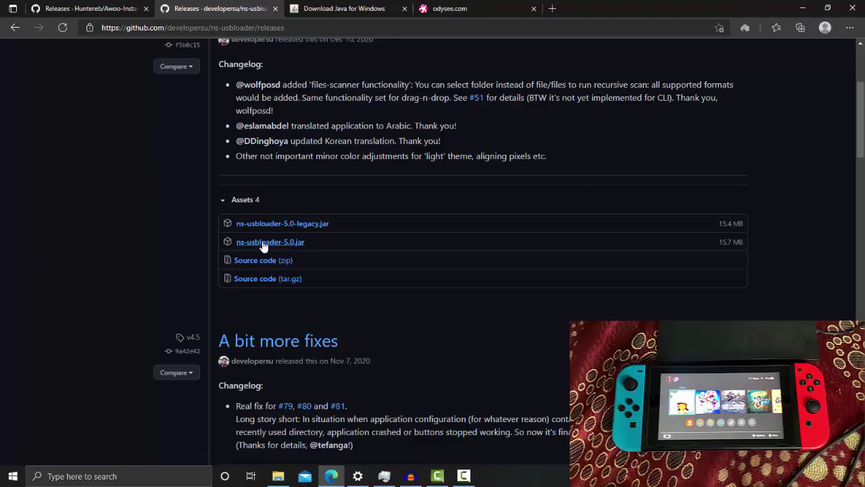
{"action": "left_click", "coordinate": [347, 7]}
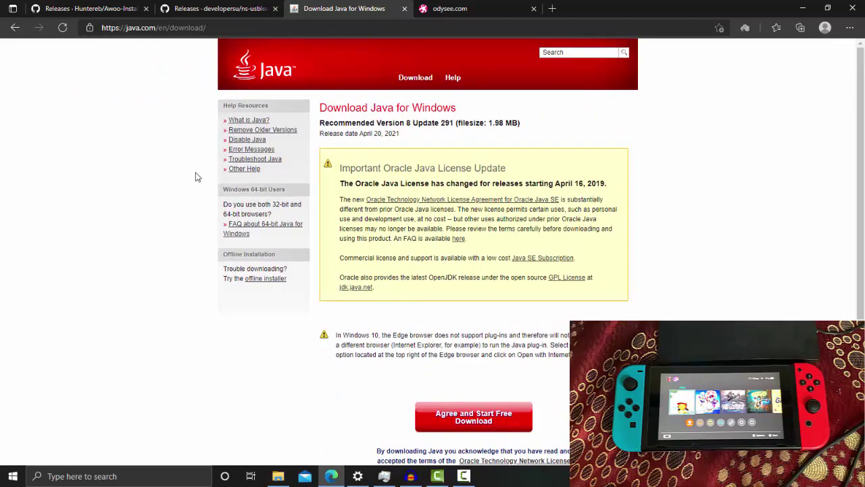
Step: Scroll through the Java Version 8 Update 291 download page
{"action": "scroll", "coordinate": [195, 174], "scroll_direction": "down", "scroll_amount": 3}
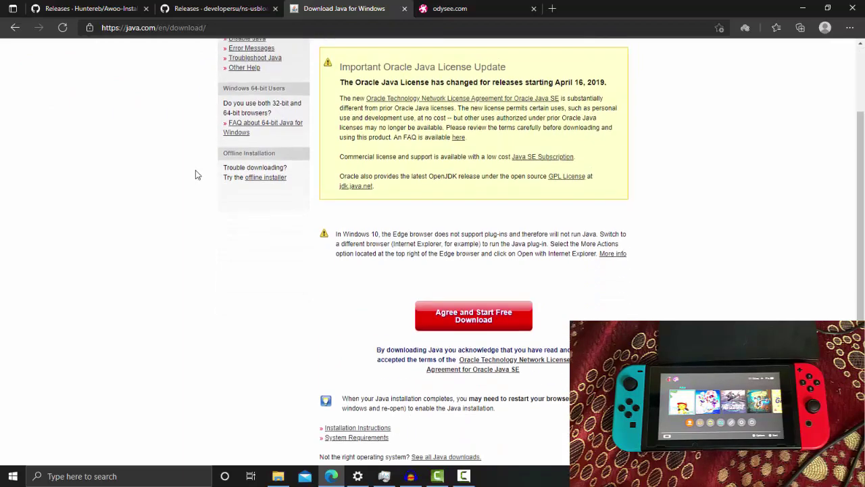
{"action": "scroll", "coordinate": [197, 175], "scroll_direction": "up", "scroll_amount": 3}
{"action": "scroll", "coordinate": [199, 166], "scroll_direction": "down", "scroll_amount": 3}
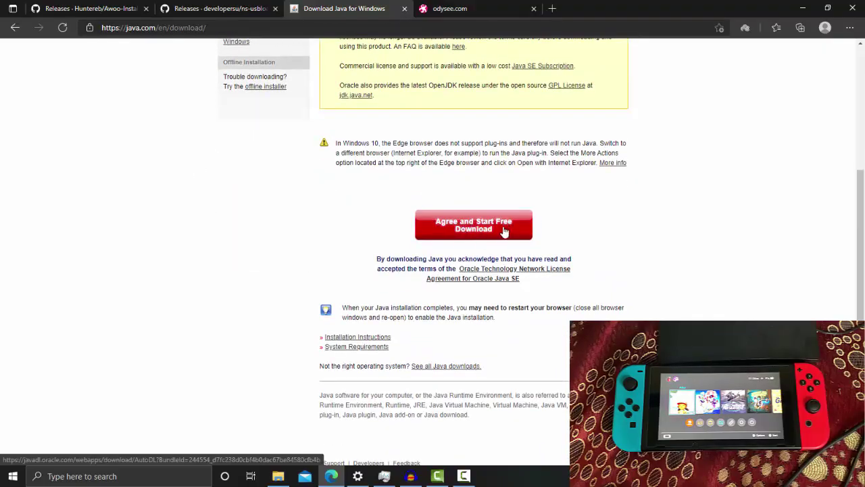
{"action": "scroll", "coordinate": [219, 242], "scroll_direction": "up", "scroll_amount": 2}
{"action": "scroll", "coordinate": [216, 226], "scroll_direction": "up", "scroll_amount": 2}
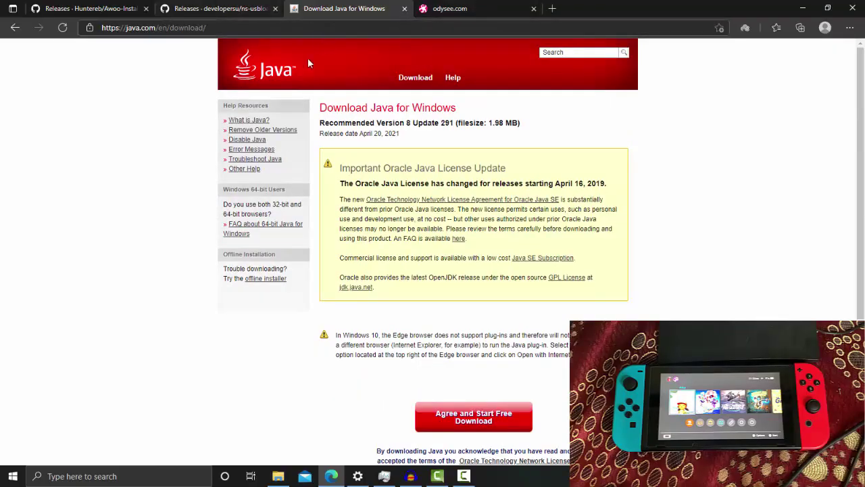
Step: Flip to the odysee results tab and back to Java, then minimize Edge
{"action": "key", "text": "ctrl+Tab"}
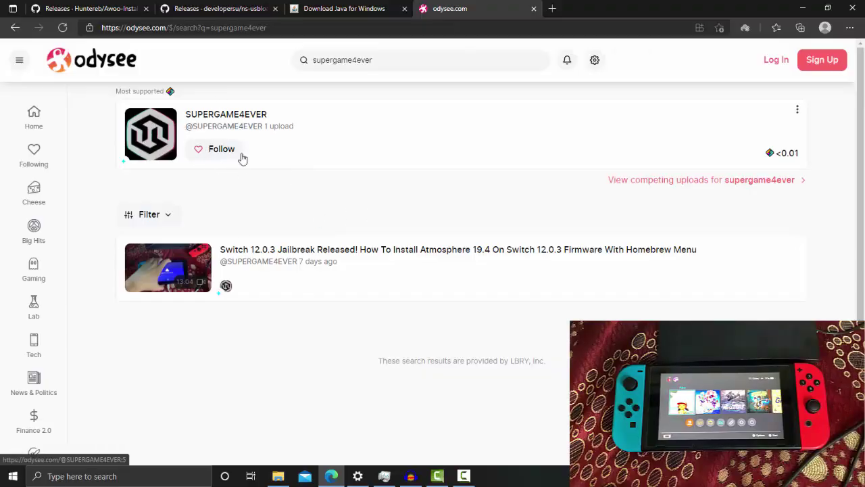
{"action": "left_click", "coordinate": [307, 12]}
{"action": "left_click", "coordinate": [497, 17]}
{"action": "left_click", "coordinate": [305, 6]}
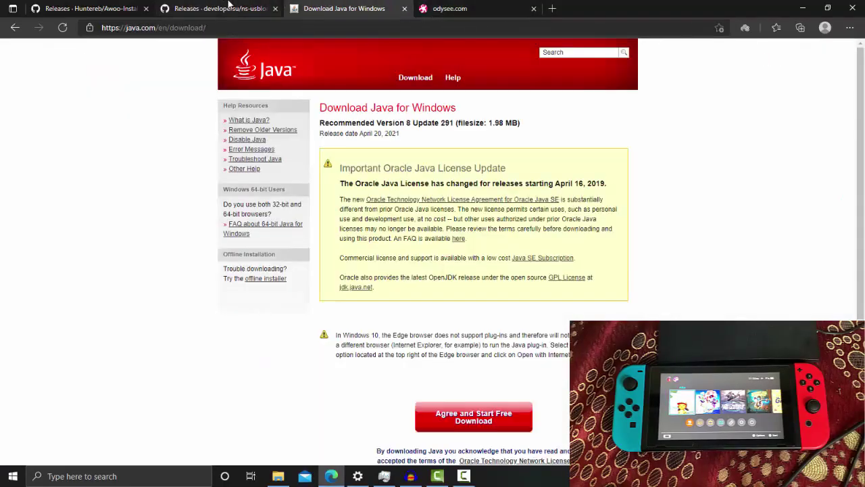
{"action": "left_click", "coordinate": [803, 8]}
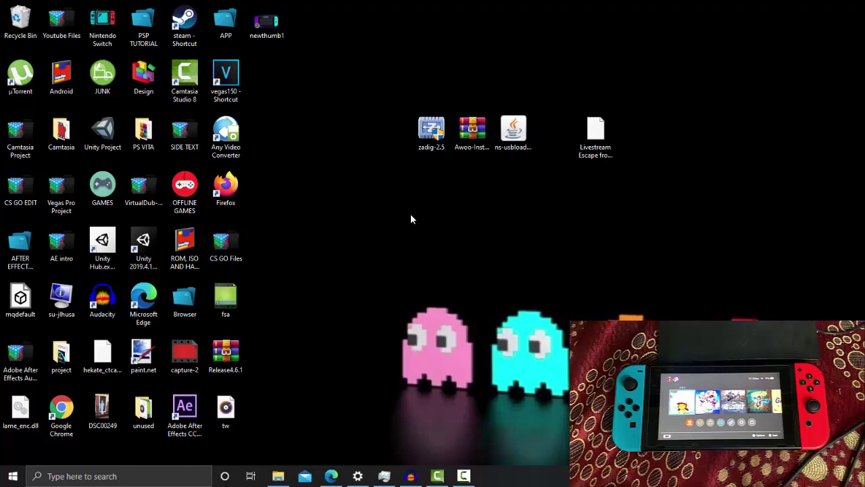
Step: Select the zadig-2.5 file on the desktop and launch it
{"action": "left_click", "coordinate": [433, 139]}
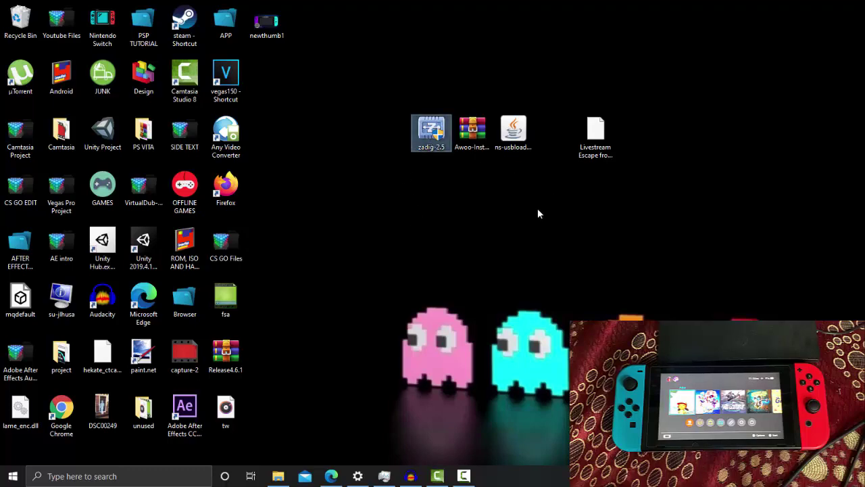
{"action": "left_click", "coordinate": [389, 218]}
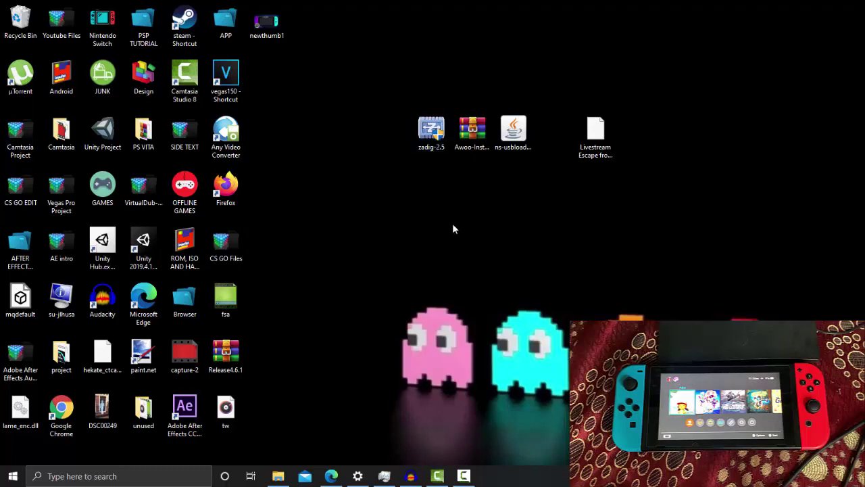
{"action": "left_click", "coordinate": [427, 139]}
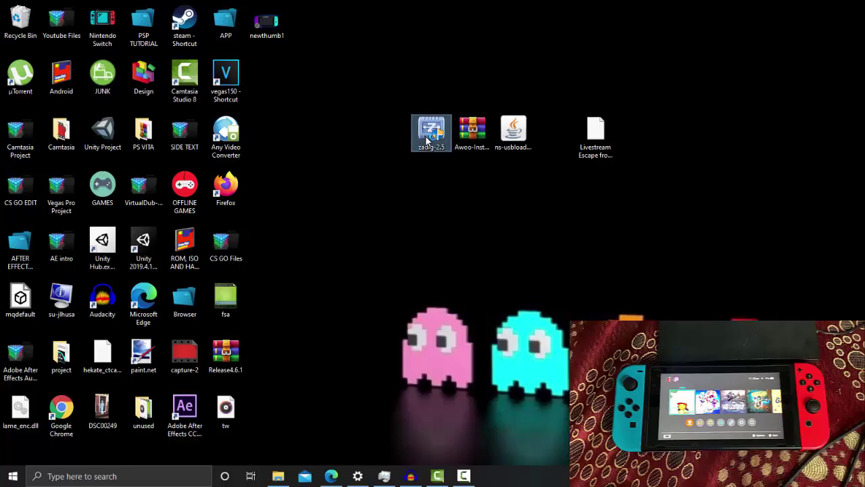
{"action": "double_click", "coordinate": [426, 139]}
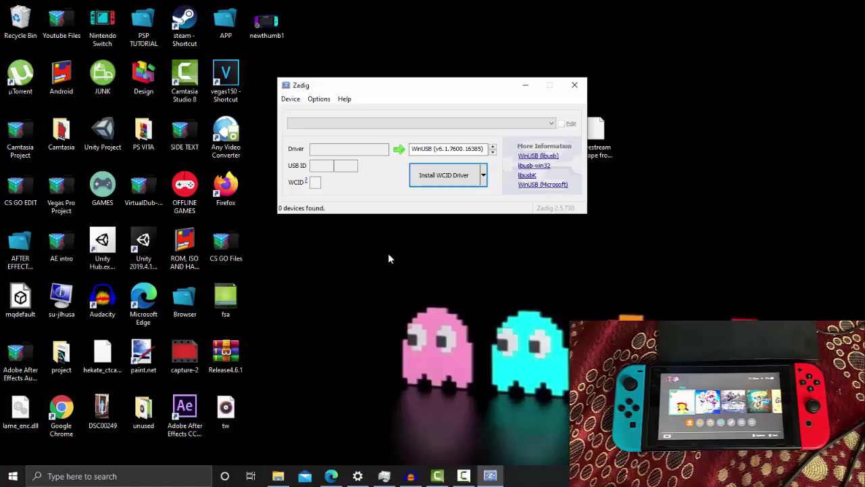
Step: Turn on Options > List All Devices and select Nintendo Switch as the device
{"action": "left_click_drag", "start_coordinate": [469, 87], "coordinate": [452, 124]}
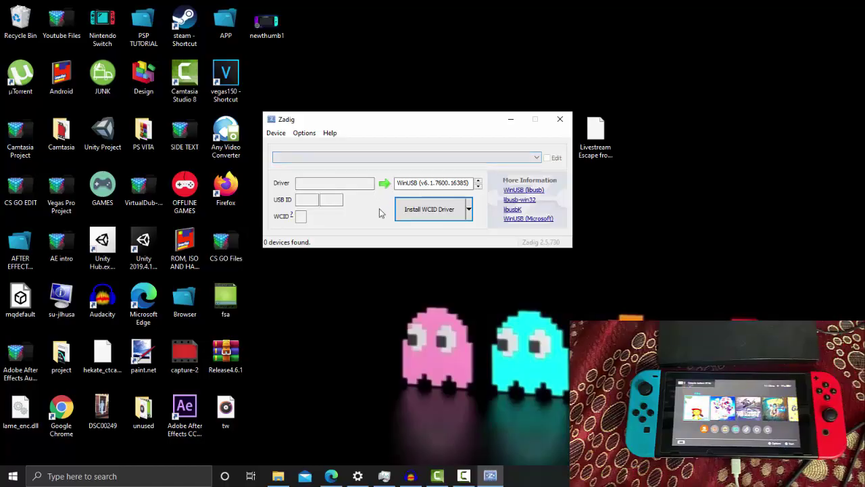
{"action": "left_click_drag", "start_coordinate": [392, 123], "coordinate": [416, 104]}
{"action": "left_click", "coordinate": [328, 117]}
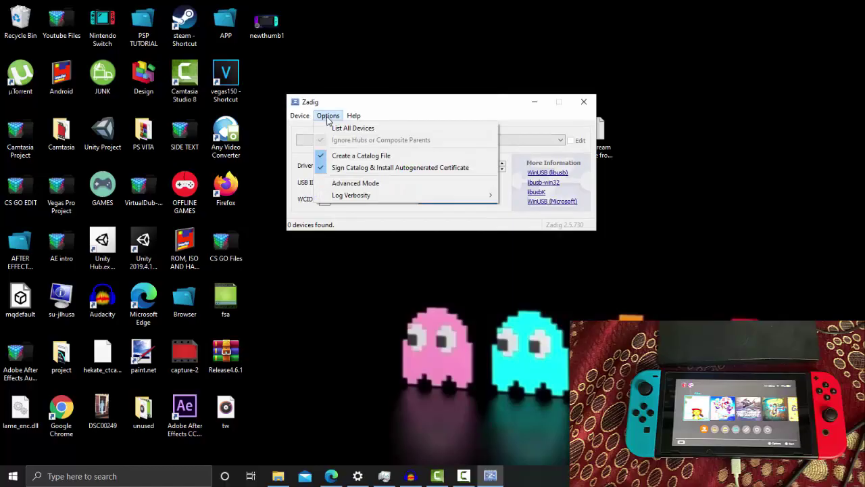
{"action": "left_click", "coordinate": [381, 130]}
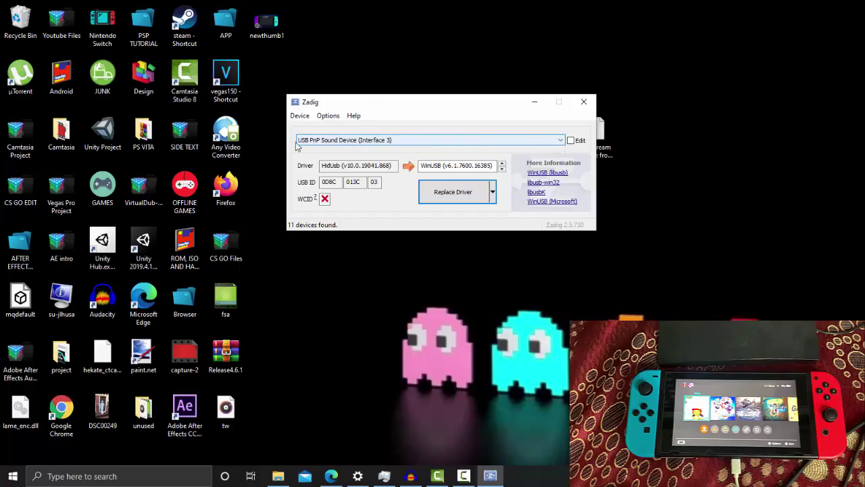
{"action": "left_click", "coordinate": [421, 140]}
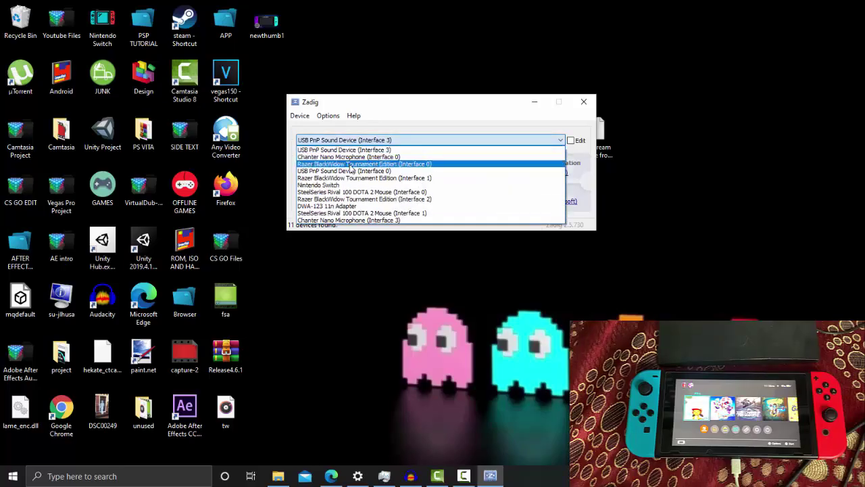
{"action": "left_click", "coordinate": [318, 186]}
Step: Confirm the current driver is libusbK (v3.0.7.0) and set the target driver to libusbK
{"action": "left_click_drag", "start_coordinate": [377, 103], "coordinate": [386, 84]}
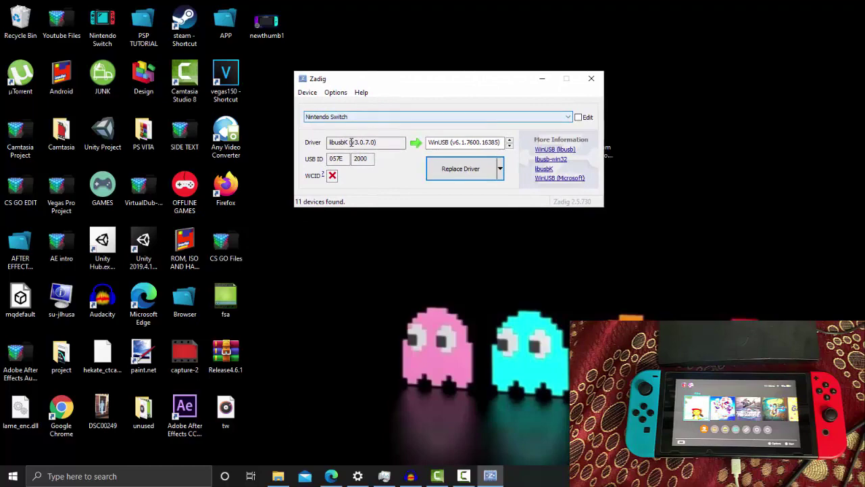
{"action": "left_click_drag", "start_coordinate": [378, 142], "coordinate": [314, 141]}
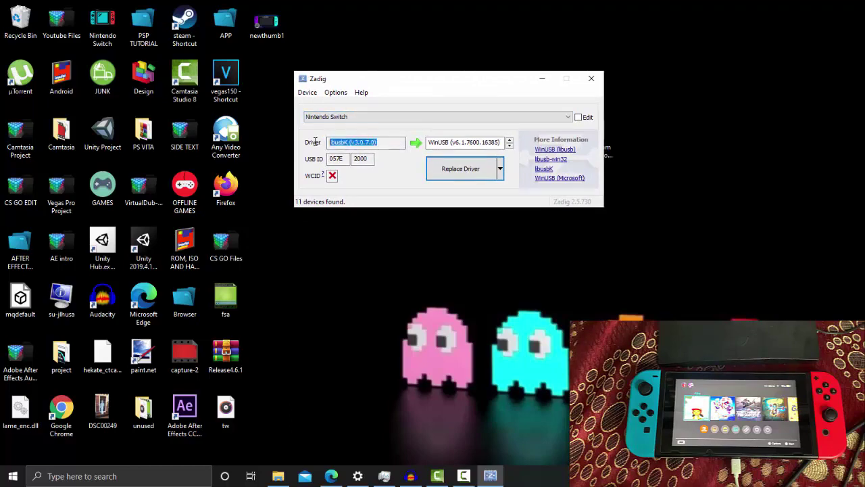
{"action": "left_click_drag", "start_coordinate": [389, 142], "coordinate": [307, 142]}
{"action": "left_click", "coordinate": [380, 144]}
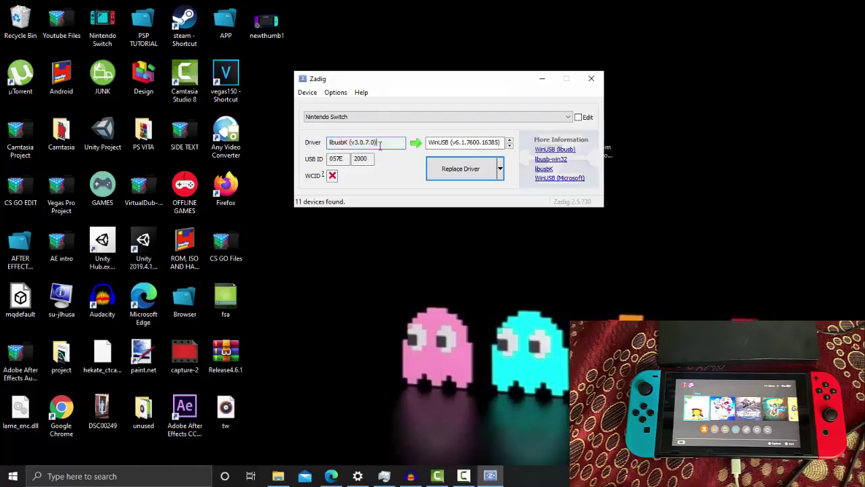
{"action": "left_click_drag", "start_coordinate": [430, 142], "coordinate": [484, 143]}
{"action": "left_click", "coordinate": [509, 147]}
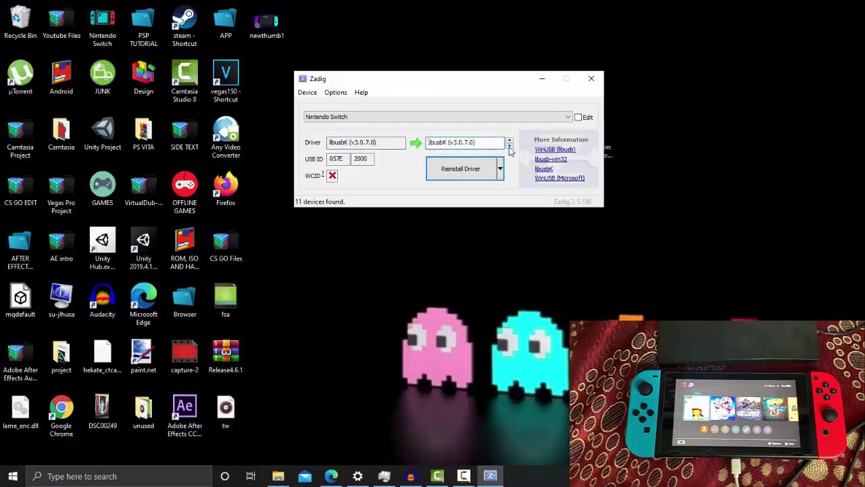
{"action": "double_click", "coordinate": [471, 145]}
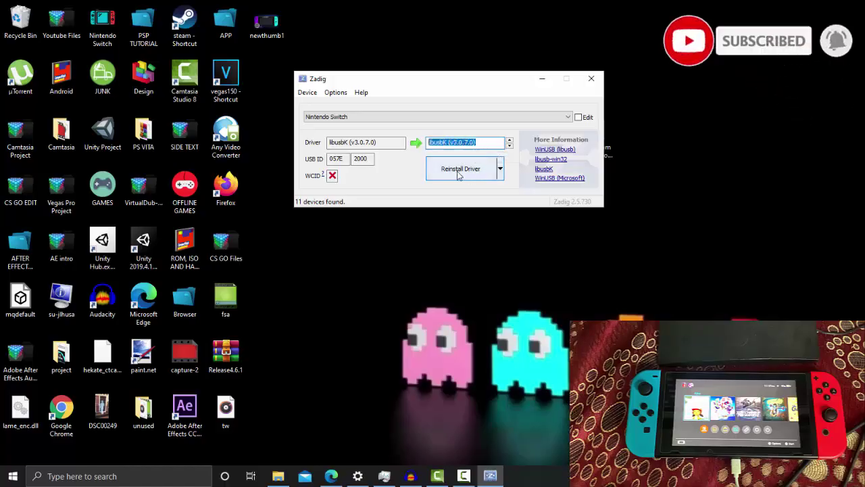
Step: Reposition the Zadig window and close Zadig
{"action": "left_click_drag", "start_coordinate": [393, 87], "coordinate": [313, 103]}
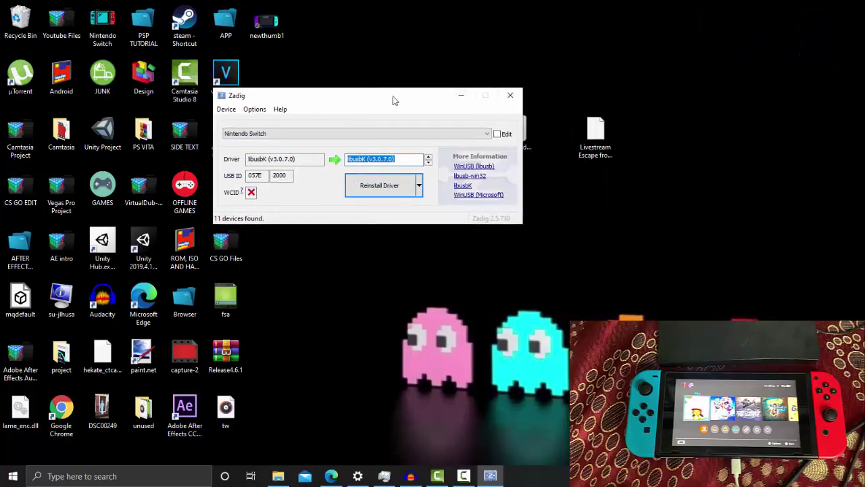
{"action": "left_click_drag", "start_coordinate": [443, 100], "coordinate": [441, 111]}
{"action": "left_click", "coordinate": [511, 108]}
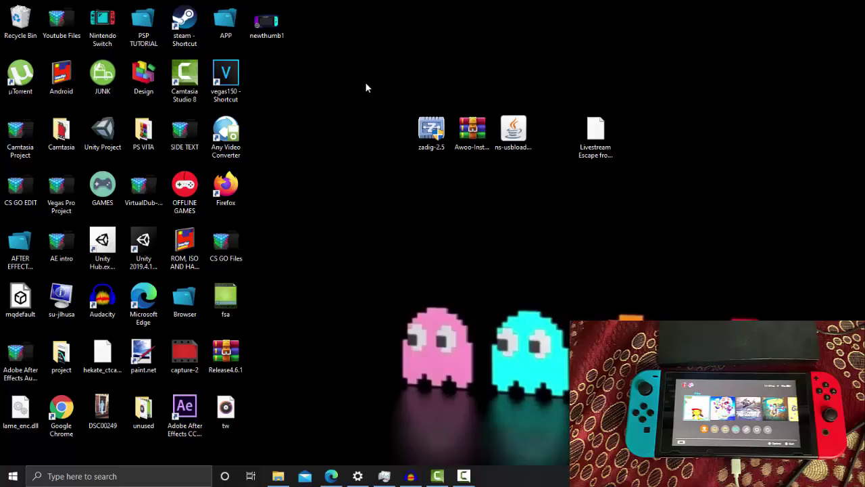
Step: Select the zadig-2.5 file on the desktop and delete it
{"action": "left_click_drag", "start_coordinate": [397, 194], "coordinate": [505, 70]}
{"action": "left_click", "coordinate": [433, 138]}
{"action": "left_click_drag", "start_coordinate": [433, 139], "coordinate": [428, 177]}
{"action": "left_click_drag", "start_coordinate": [362, 189], "coordinate": [332, 144]}
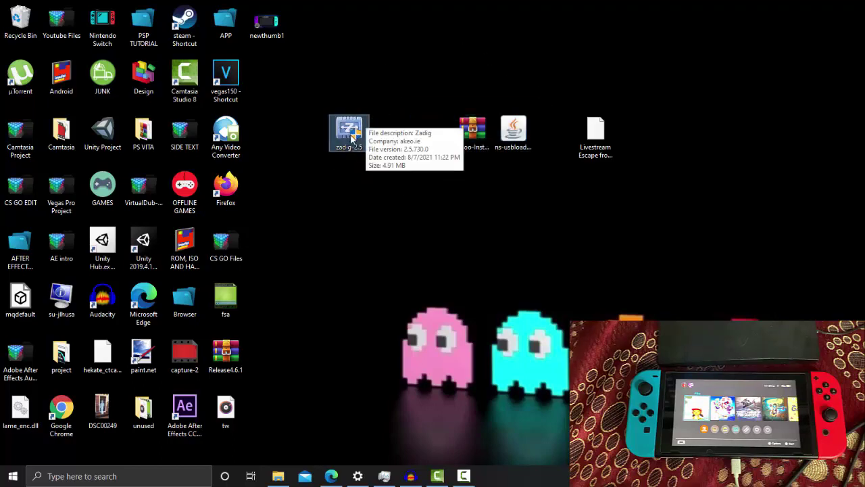
{"action": "key", "text": "Delete"}
Step: Move Awoo-Installer and ns-usbloader one column left, then open SWITCH SD (E:) in File Explorer
{"action": "left_click_drag", "start_coordinate": [419, 188], "coordinate": [543, 126]}
{"action": "left_click", "coordinate": [481, 170]}
{"action": "left_click_drag", "start_coordinate": [435, 168], "coordinate": [532, 124]}
{"action": "left_click_drag", "start_coordinate": [471, 157], "coordinate": [403, 160]}
{"action": "left_click", "coordinate": [403, 159]}
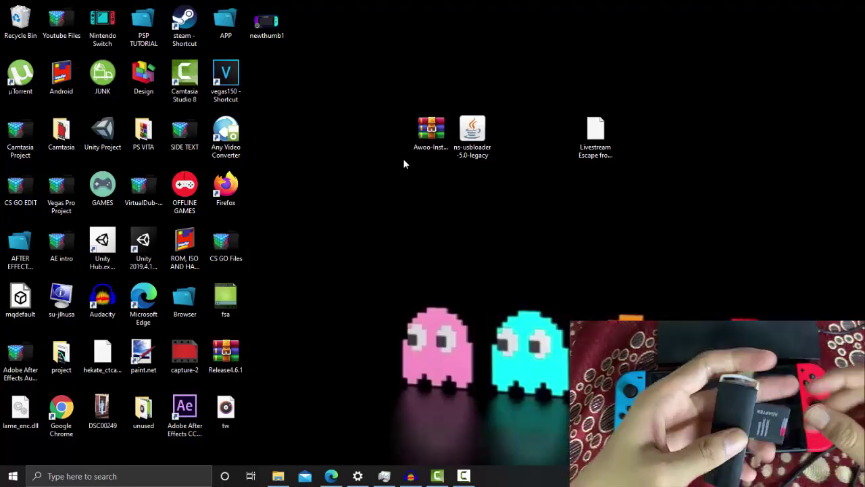
{"action": "key", "text": "super+e"}
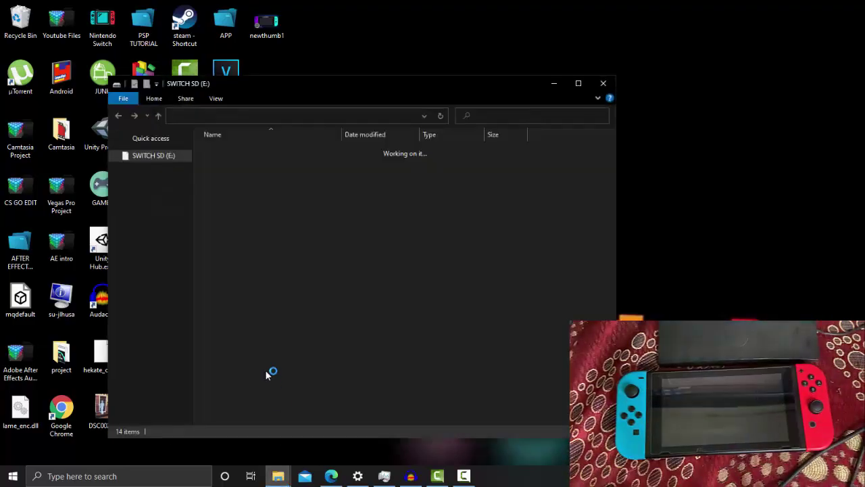
Step: Open Awoo-Installer.zip and copy its switch folder onto the SD card, replacing existing files
{"action": "left_click_drag", "start_coordinate": [372, 86], "coordinate": [175, 59]}
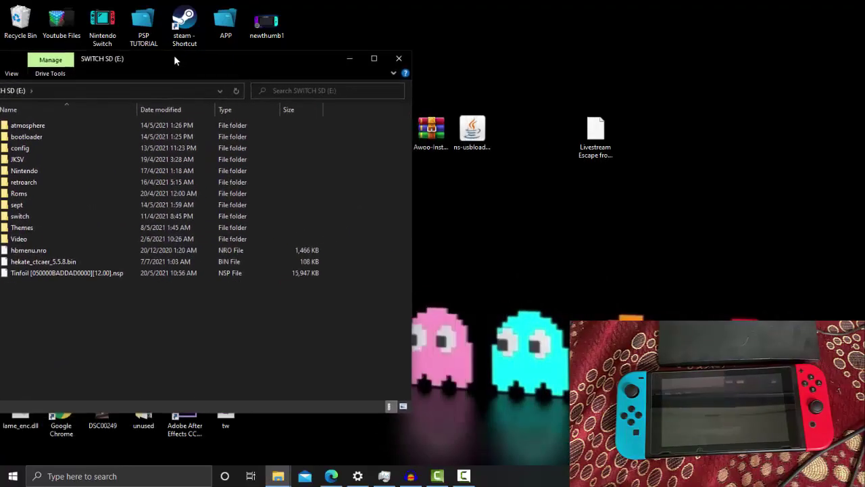
{"action": "left_click", "coordinate": [430, 136]}
{"action": "double_click", "coordinate": [429, 135]}
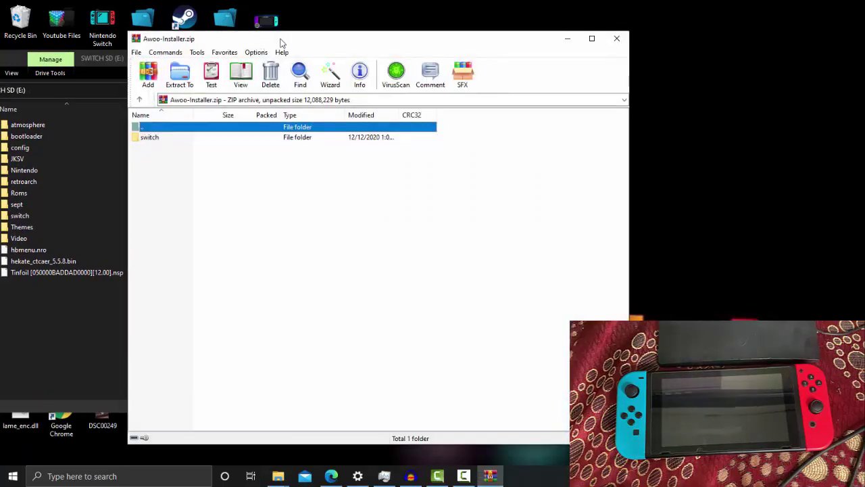
{"action": "left_click_drag", "start_coordinate": [282, 42], "coordinate": [534, 57]}
{"action": "left_click", "coordinate": [435, 153]}
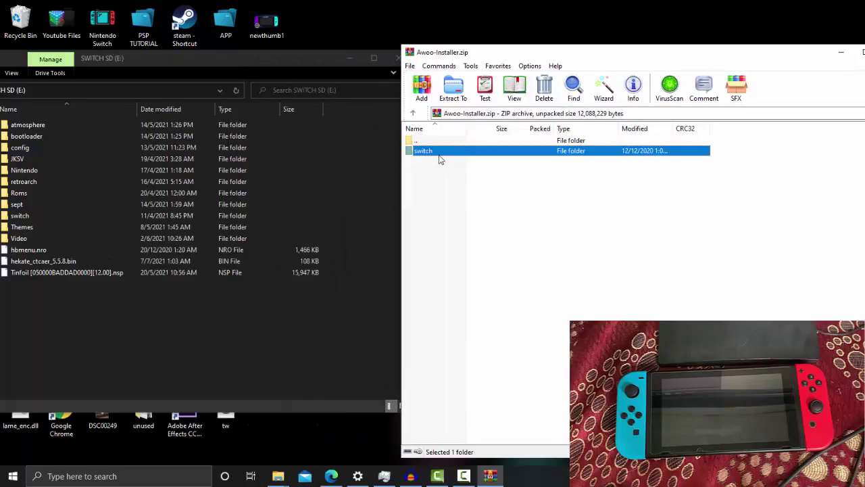
{"action": "left_click_drag", "start_coordinate": [80, 342], "coordinate": [69, 316]}
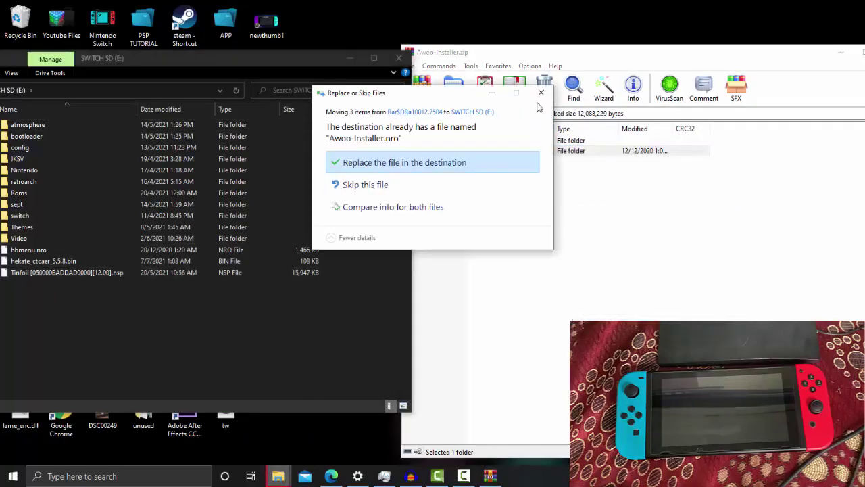
{"action": "key", "text": "Return"}
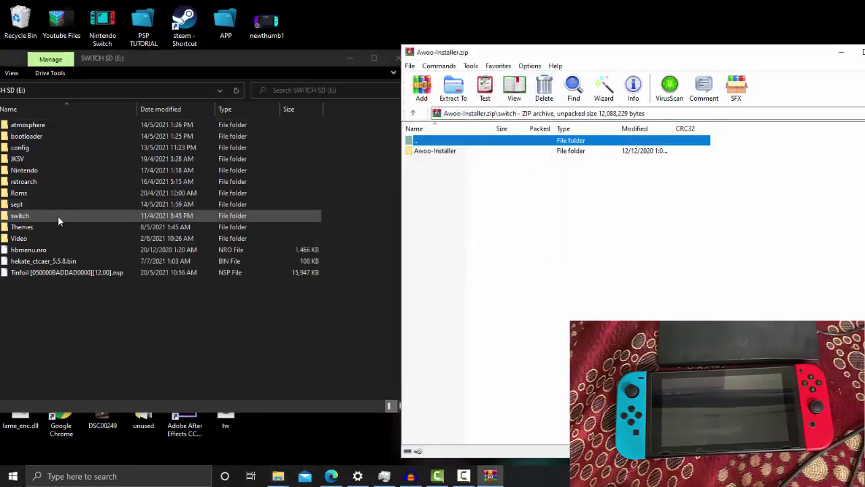
Step: Copy the Awoo-Installer folder into the card's switch folder, replacing the old Awoo-Installer.nro
{"action": "double_click", "coordinate": [41, 215]}
{"action": "left_click_drag", "start_coordinate": [444, 155], "coordinate": [349, 342]}
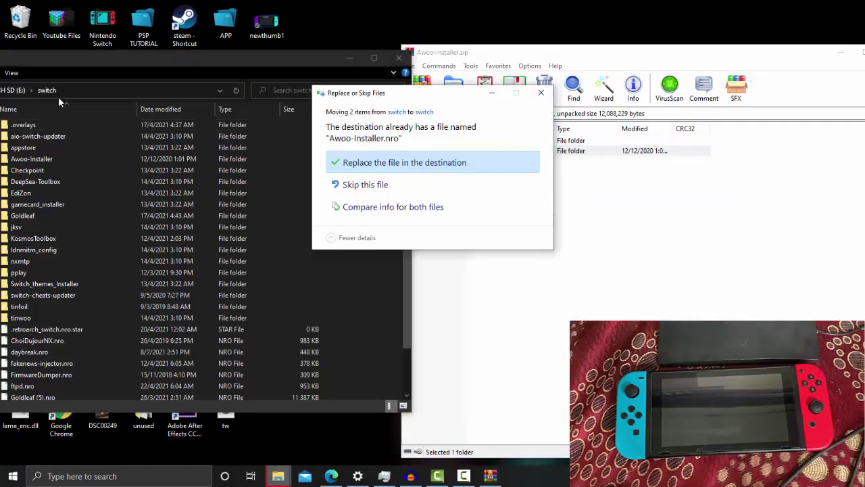
{"action": "left_click", "coordinate": [397, 170]}
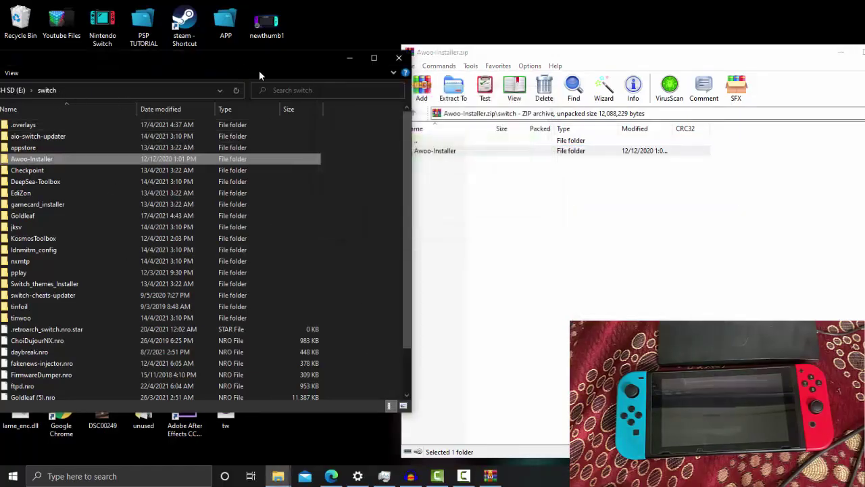
Step: Return the SD card window to its top folder and bring up the SWITCH SD drive's context menu
{"action": "double_click", "coordinate": [221, 57]}
{"action": "key", "text": "alt+Up"}
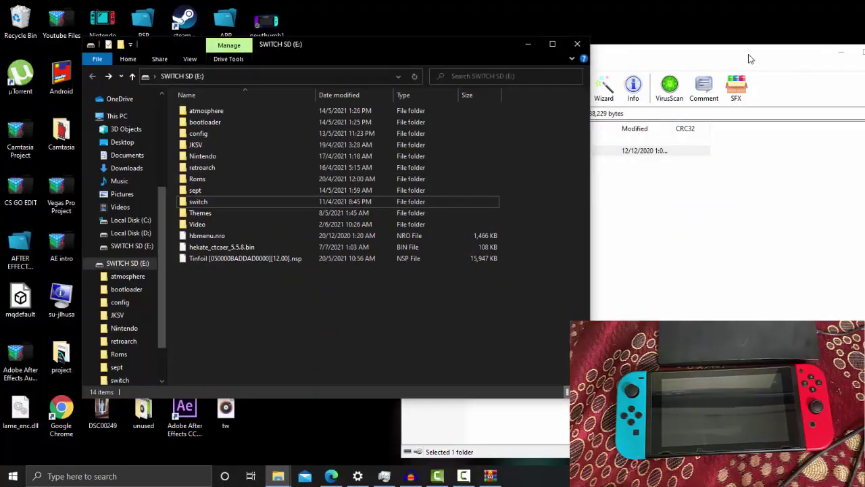
{"action": "double_click", "coordinate": [749, 59]}
{"action": "left_click_drag", "start_coordinate": [362, 39], "coordinate": [343, 36]}
{"action": "right_click", "coordinate": [124, 266]}
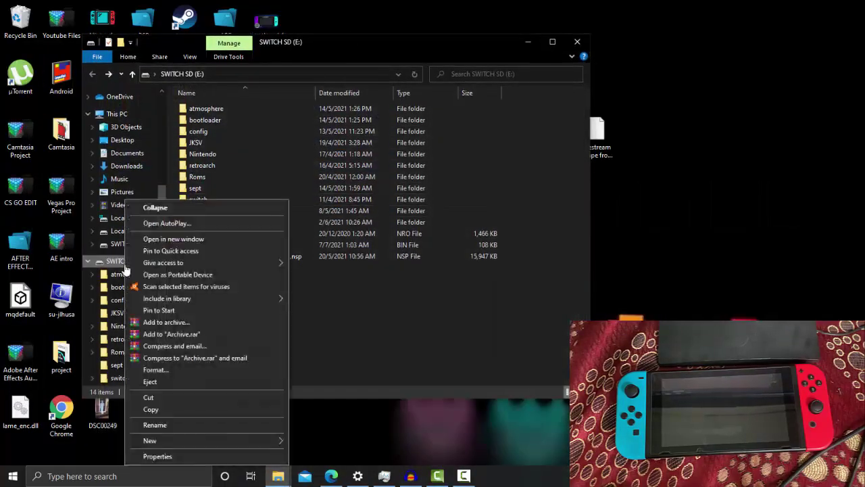
Step: Eject SWITCH SD (E:), then press A and Home on the Switch to reach its HOME menu
{"action": "left_click", "coordinate": [150, 381]}
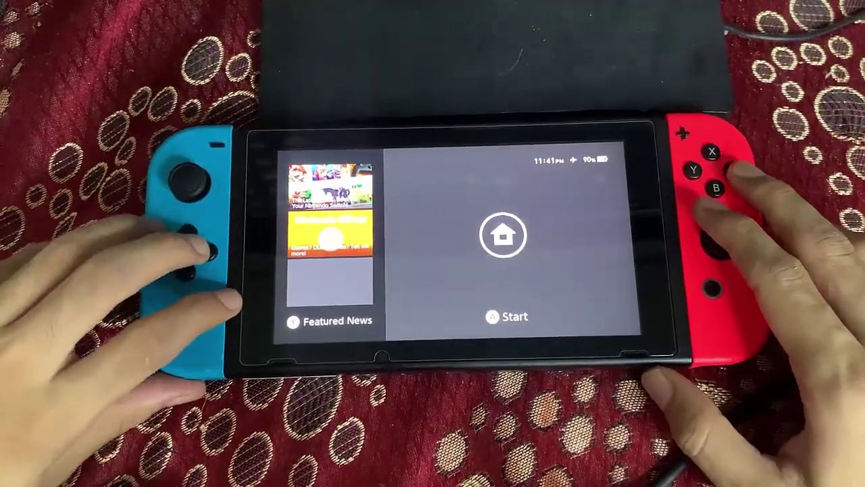
{"action": "key", "text": "a"}
{"action": "key", "text": "Home"}
{"action": "key", "text": "Home"}
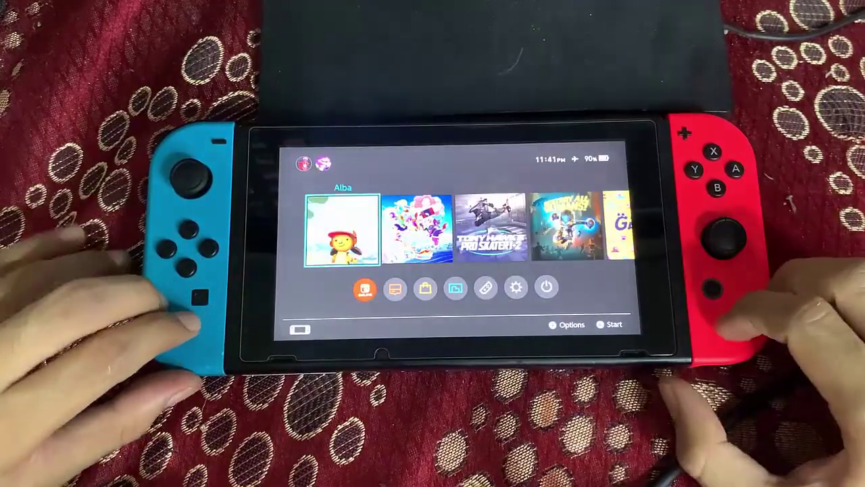